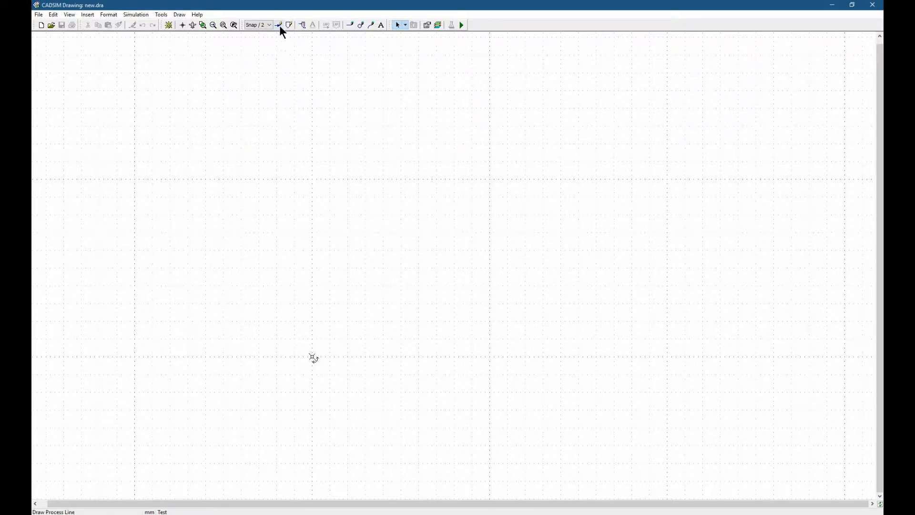
- Draw a horizontal process line 90 mm long from x 0, y 60 to x 90, y 60
left_click(280, 25)
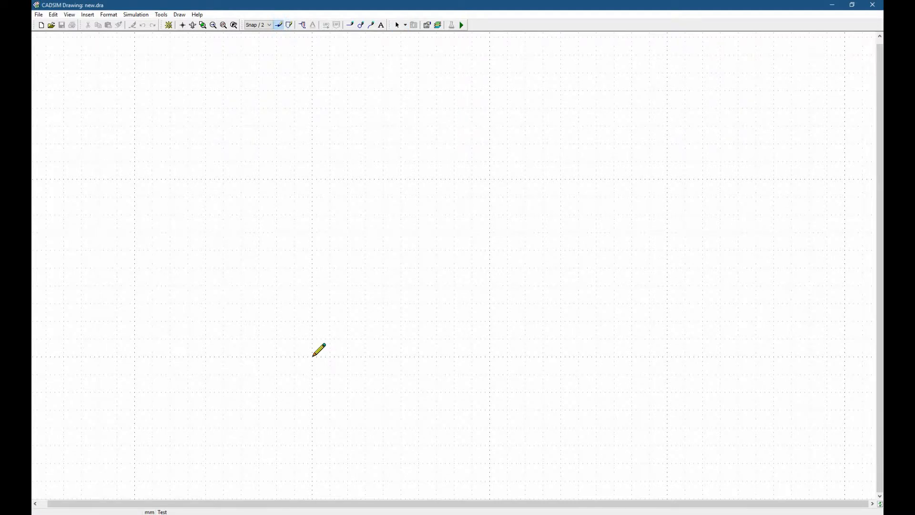
left_click(312, 356)
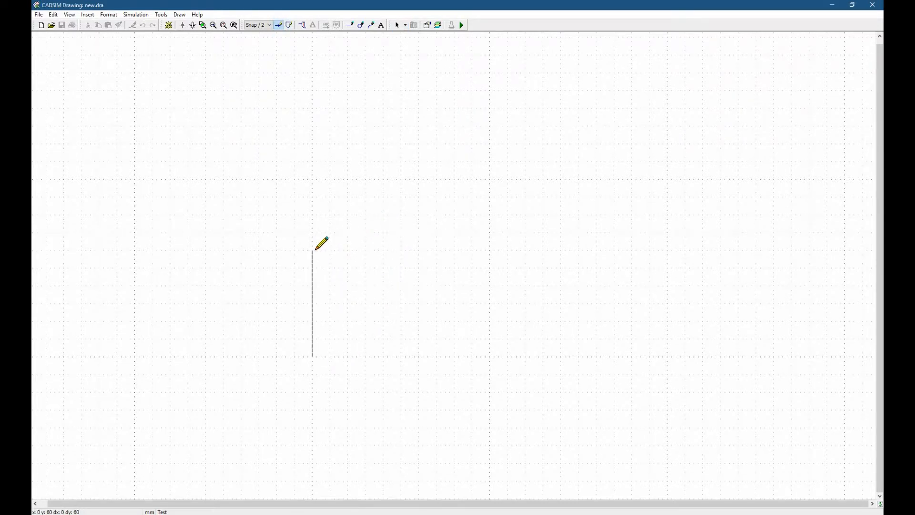
left_click(314, 249)
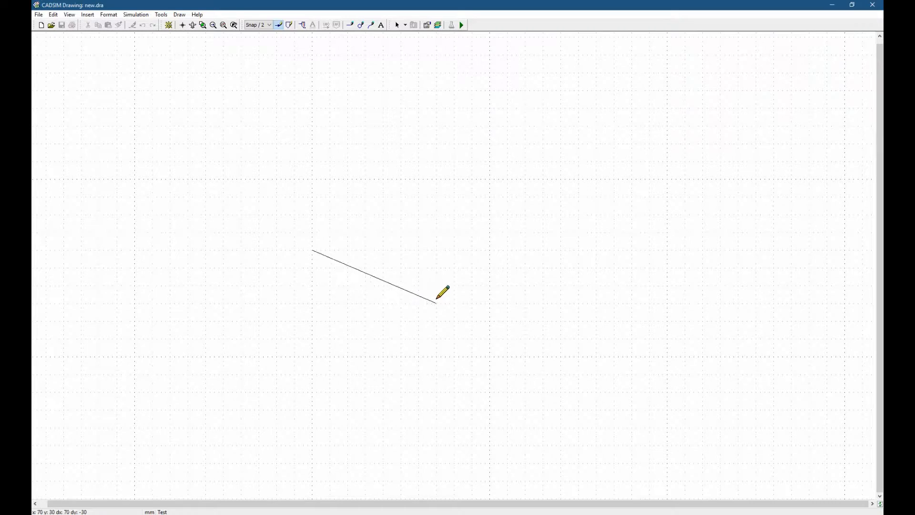
double_click(473, 249)
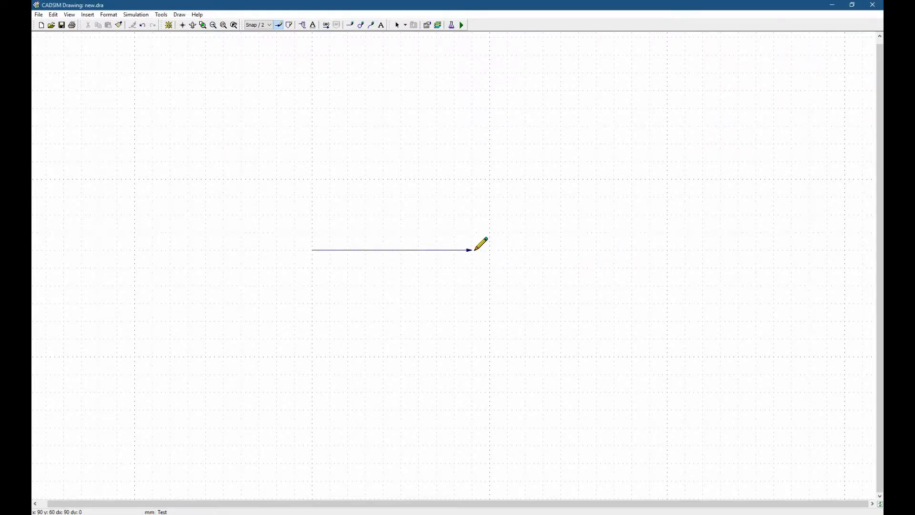
left_click(474, 250)
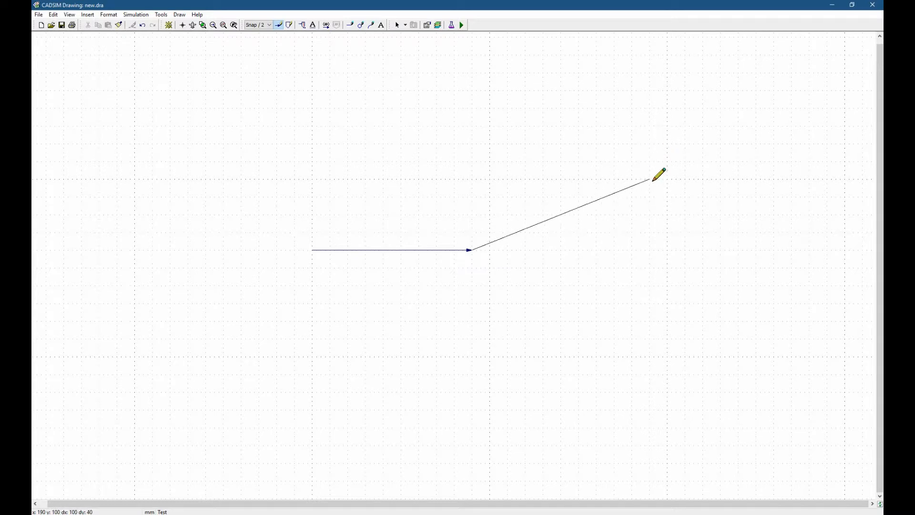
key("Escape")
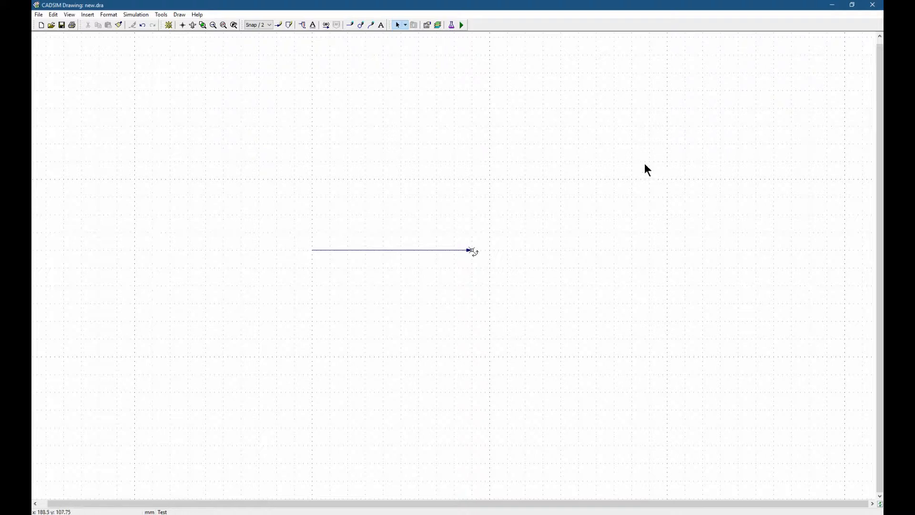
- Create the stream definition for process 0 using the default SI units
left_click(451, 26)
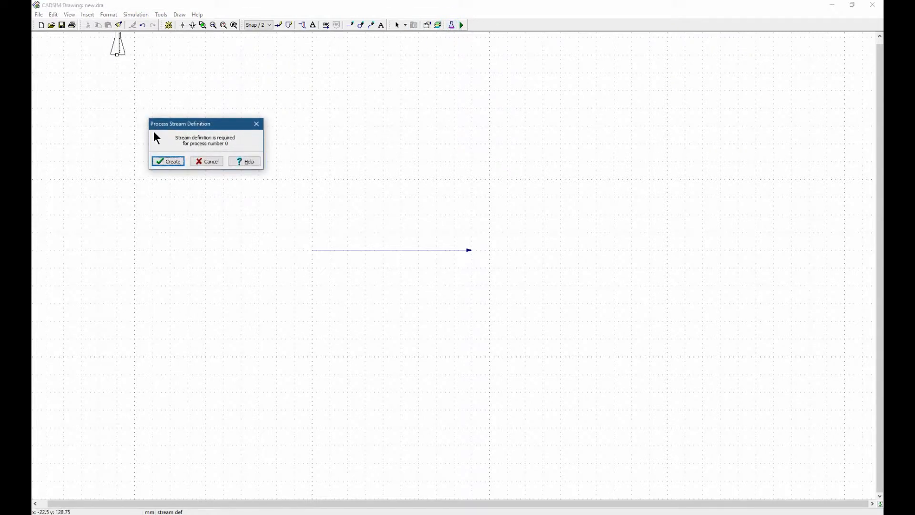
left_click(169, 161)
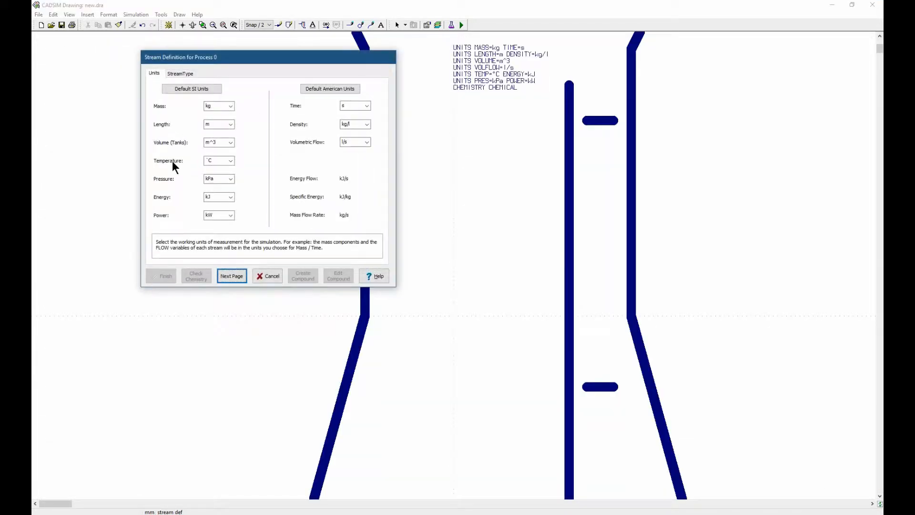
left_click(191, 88)
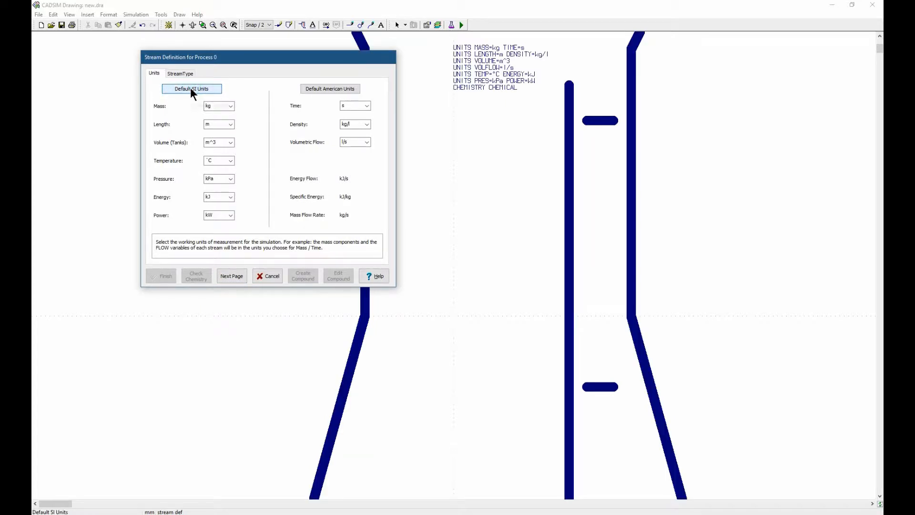
left_click(236, 275)
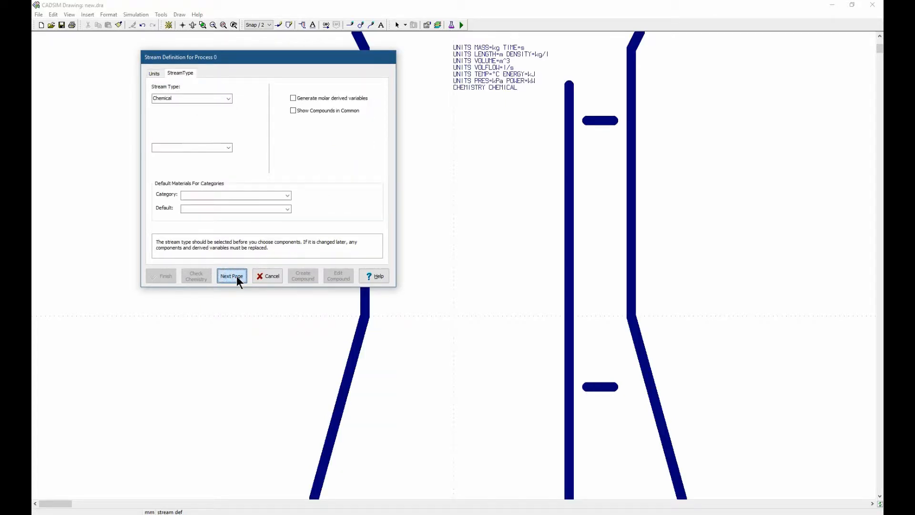
- Set the stream type to Mineral and proceed to the component selection
left_click(228, 98)
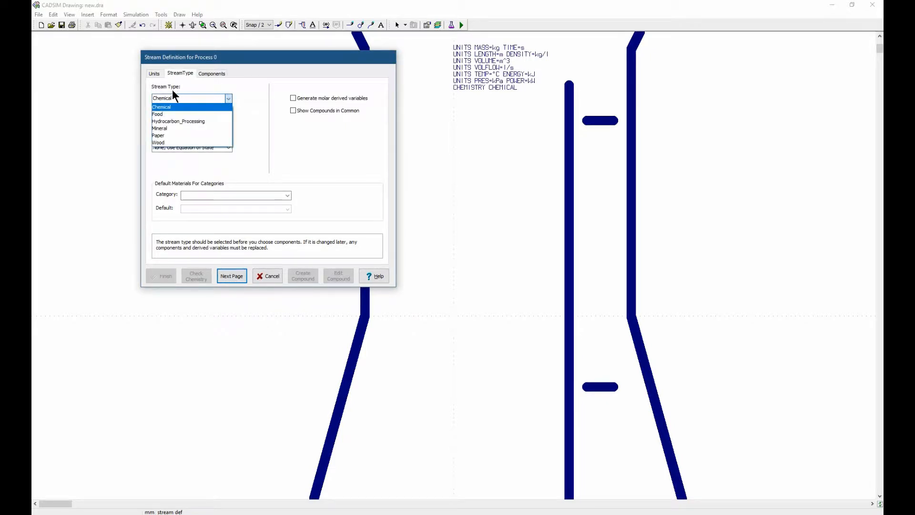
left_click(165, 128)
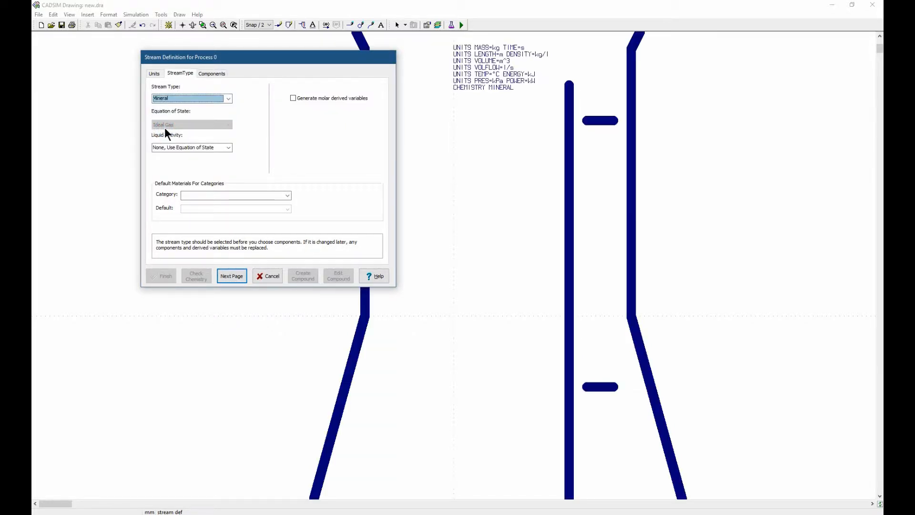
left_click(232, 275)
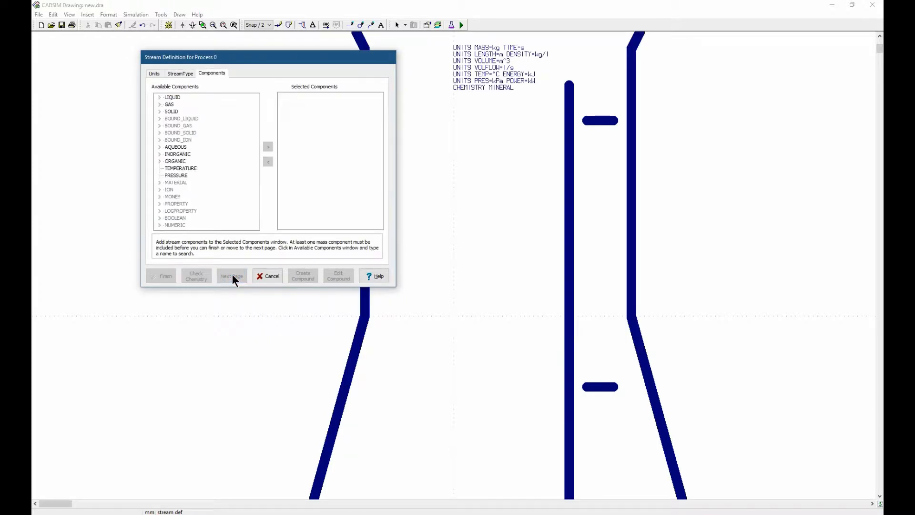
- Add WATER from the liquid components to the stream definition
left_click(159, 97)
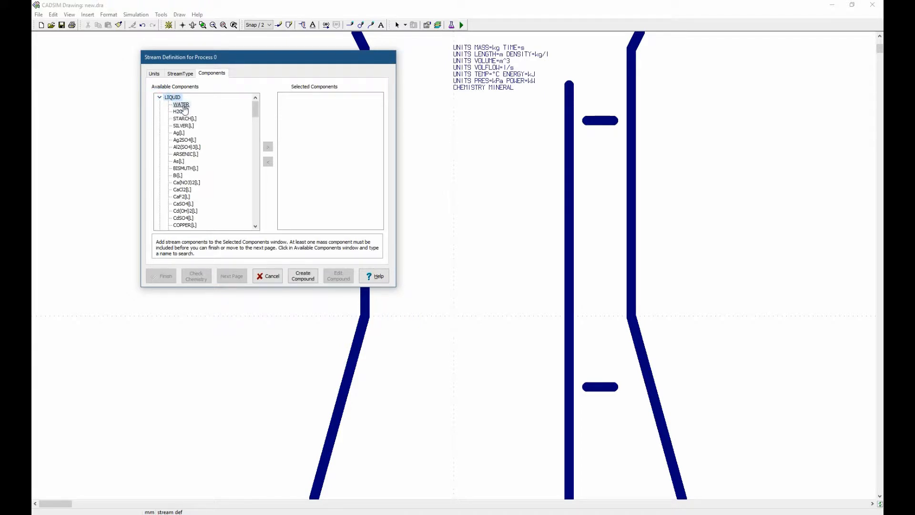
left_click(181, 105)
left_click(268, 146)
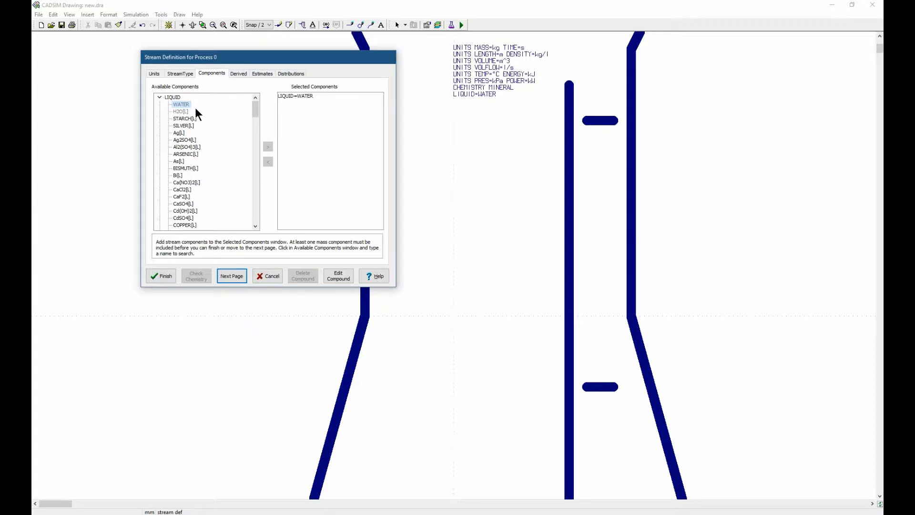
- Add Fe2O3[S] from the solid components to the stream definition
left_click(159, 96)
left_click(159, 111)
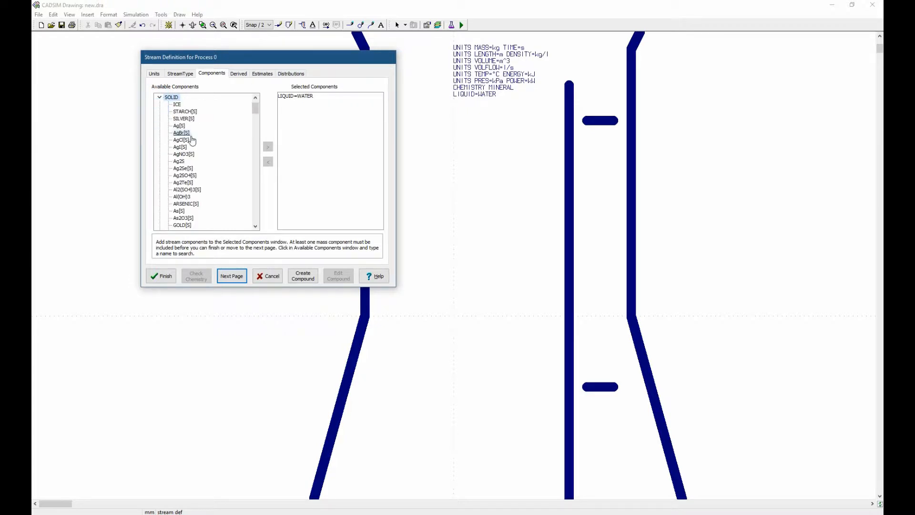
scroll(190, 141, "down", 6)
scroll(185, 196, "down", 10)
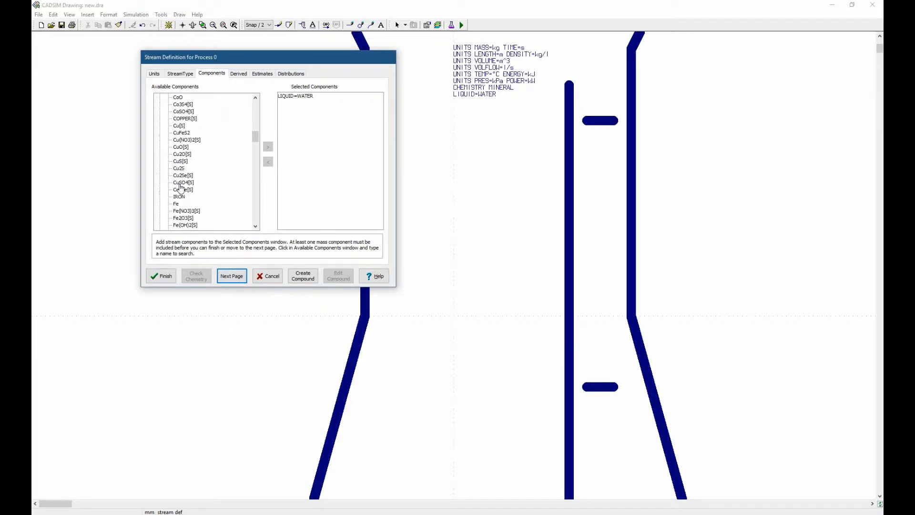
left_click(183, 197)
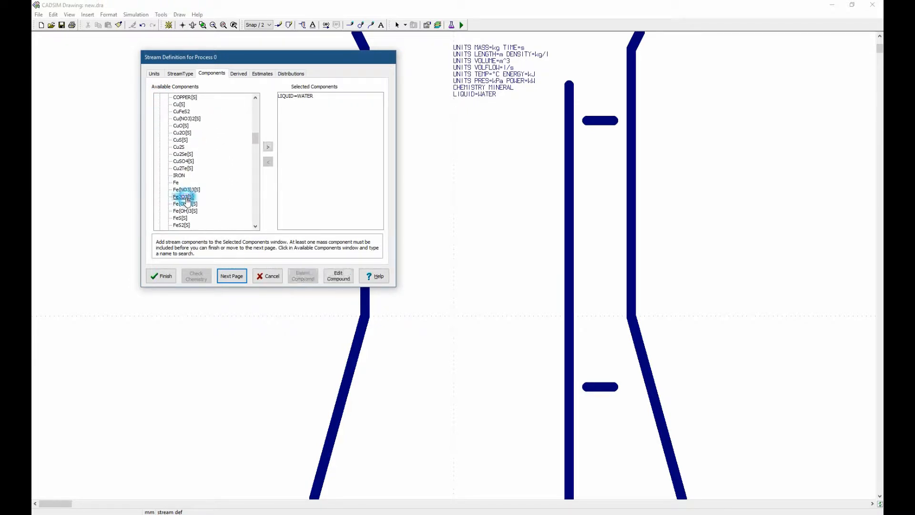
left_click(267, 146)
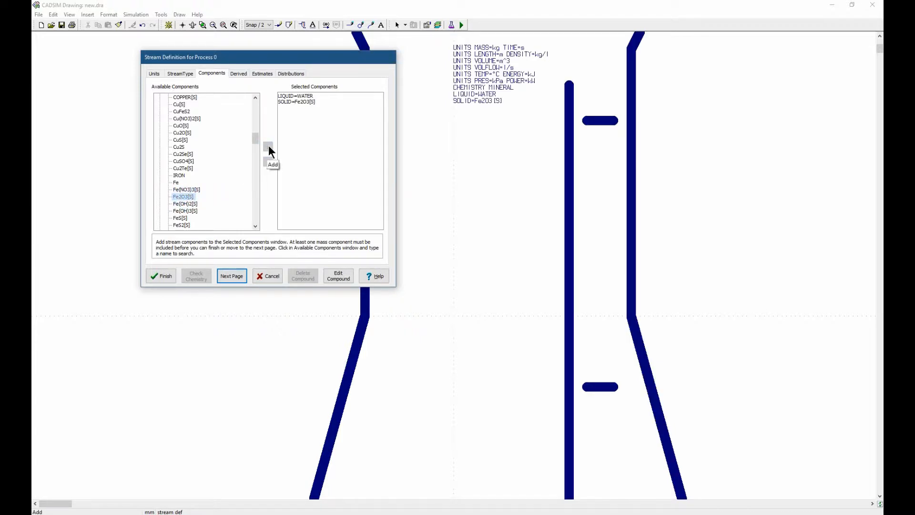
- Review the derived variables and flow estimates without adding any, and finish the stream definition
left_click(239, 73)
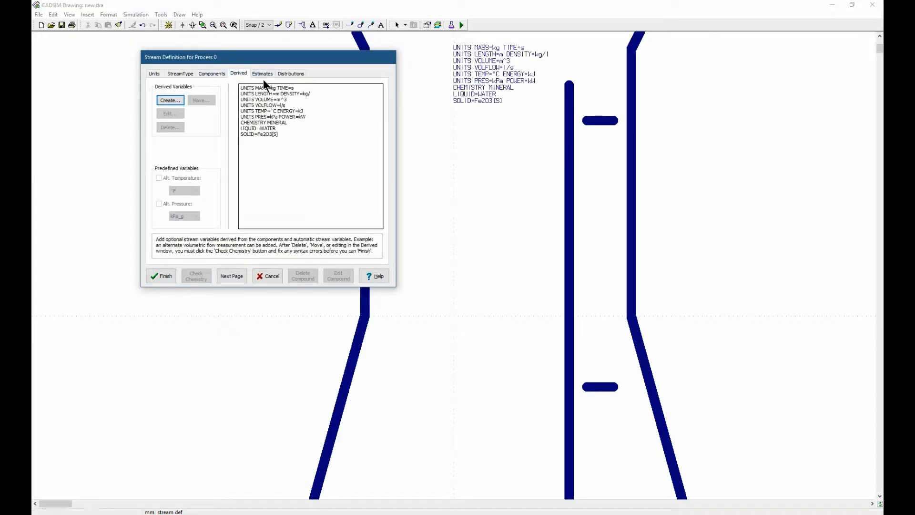
left_click(263, 74)
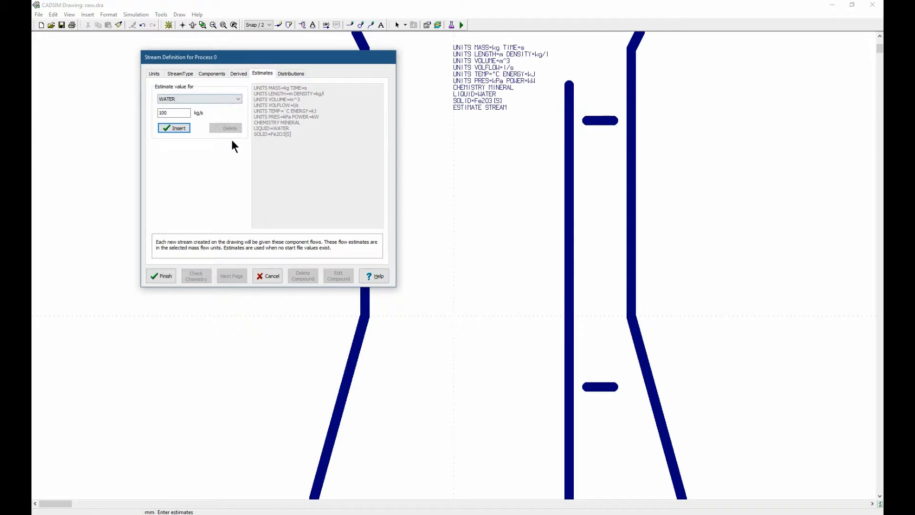
left_click(162, 278)
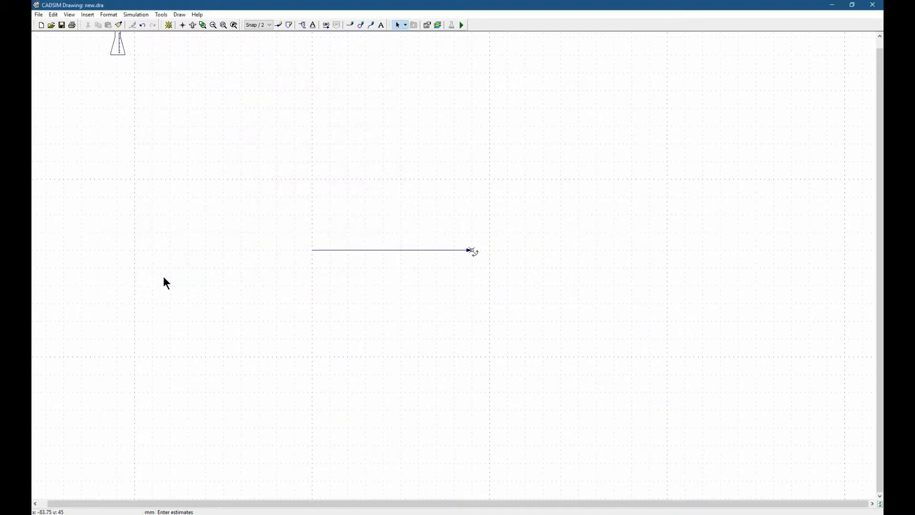
- Inspect the properties of the stream definition flask symbol and close them without changes
scroll(135, 76, "up", 1)
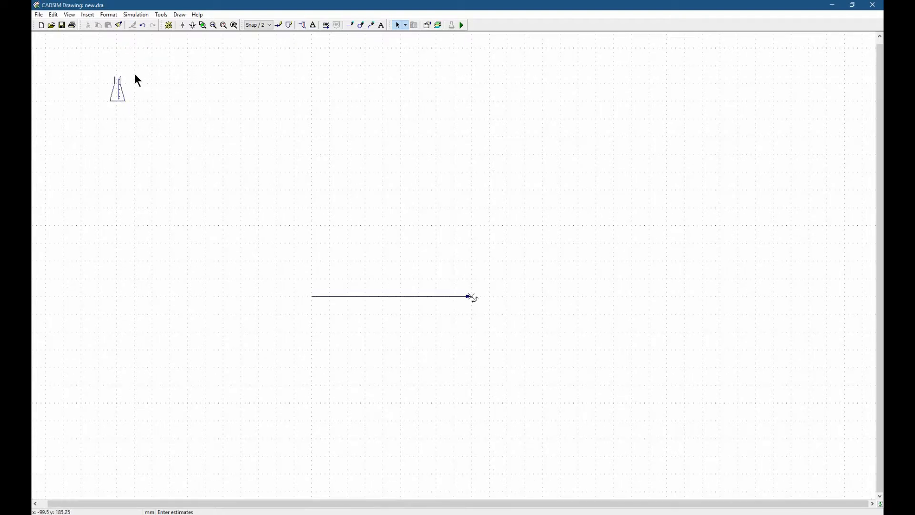
left_click(122, 98)
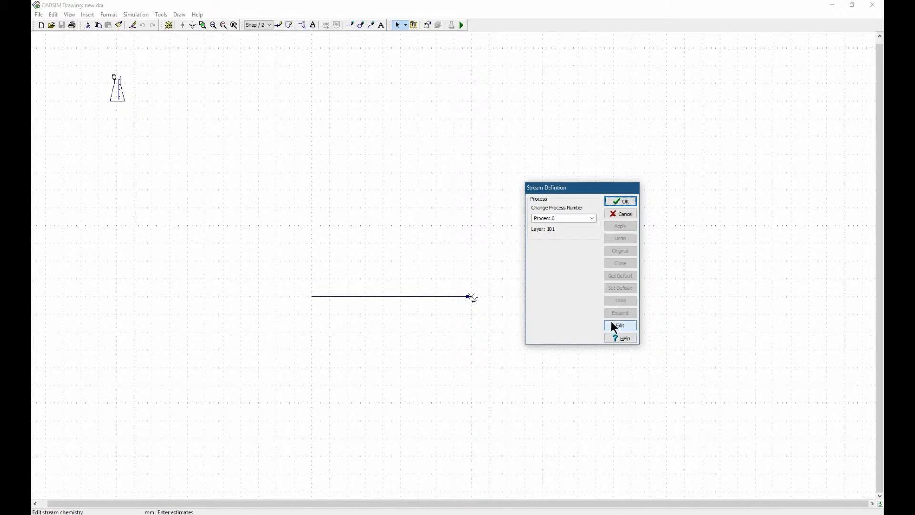
left_click(620, 200)
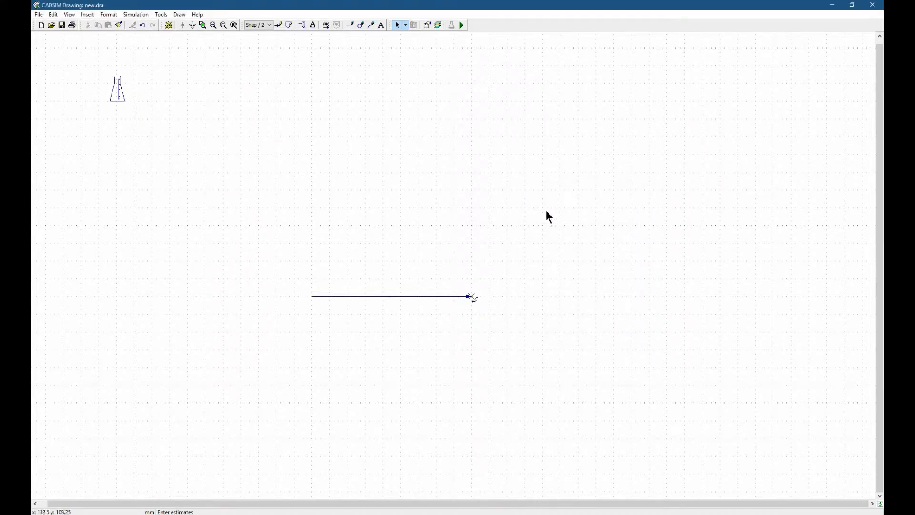
- Start the simulation run and save the modified drawing as Thickener.dra in the My CADSIM folder
left_click(463, 27)
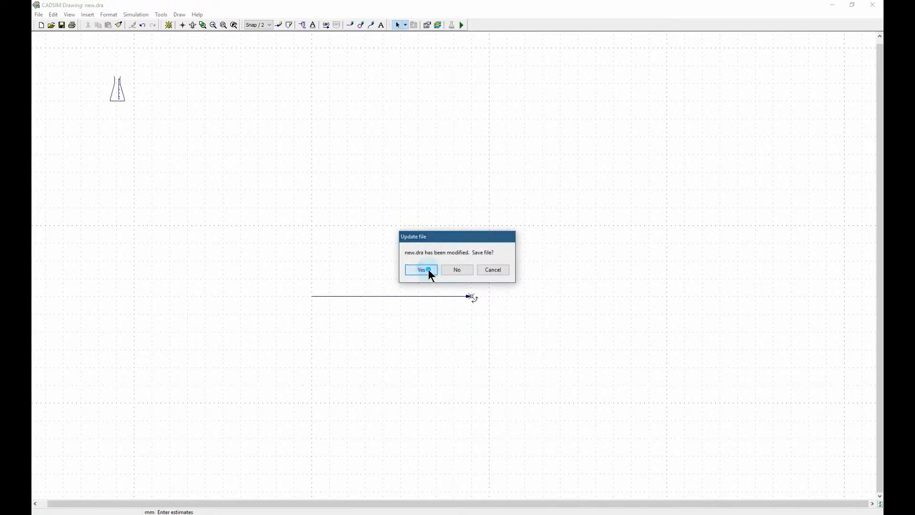
left_click(429, 269)
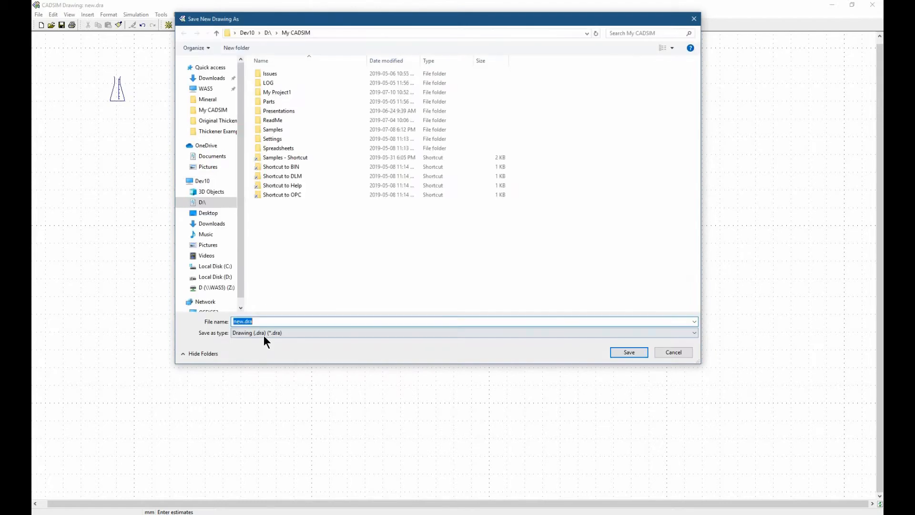
double_click(244, 320)
key("BackSpace")
type("Thickene")
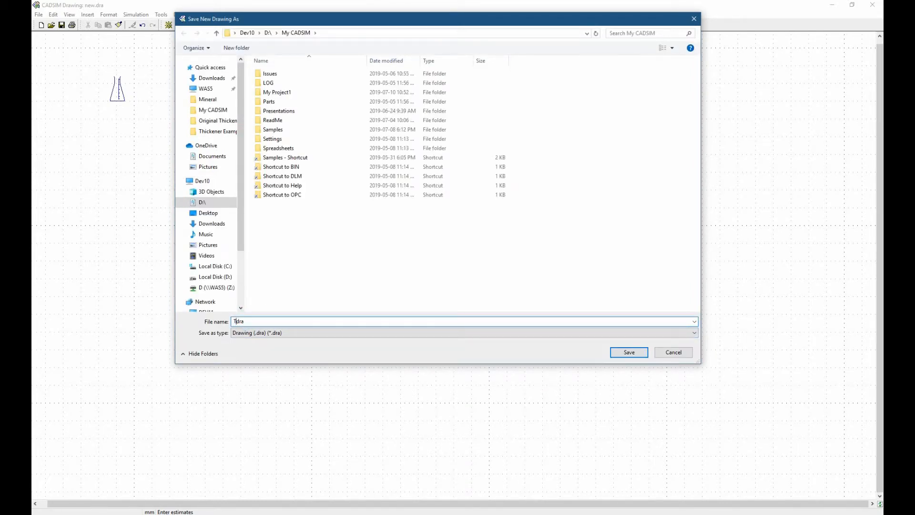
type("r.")
left_click(629, 353)
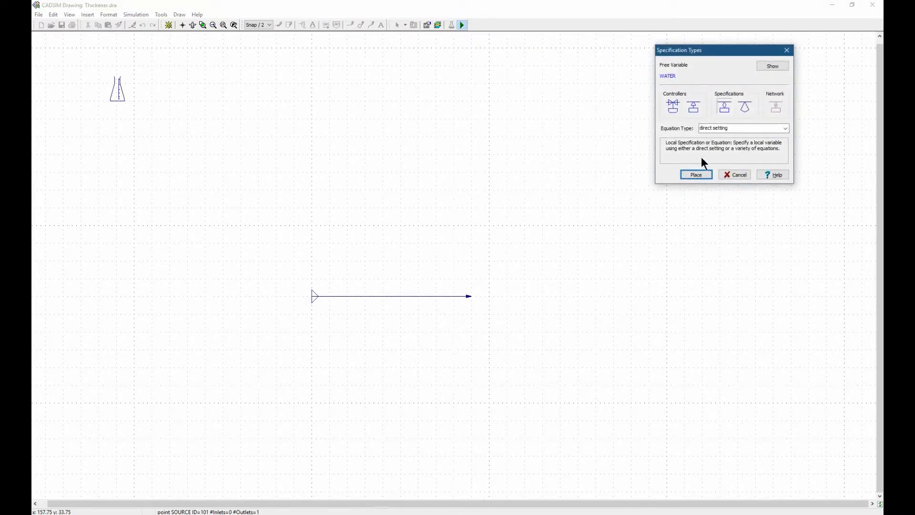
- Place a multiple specification with direct setting above the middle of the feed line and set WATER to 100 kg/s
left_click(744, 107)
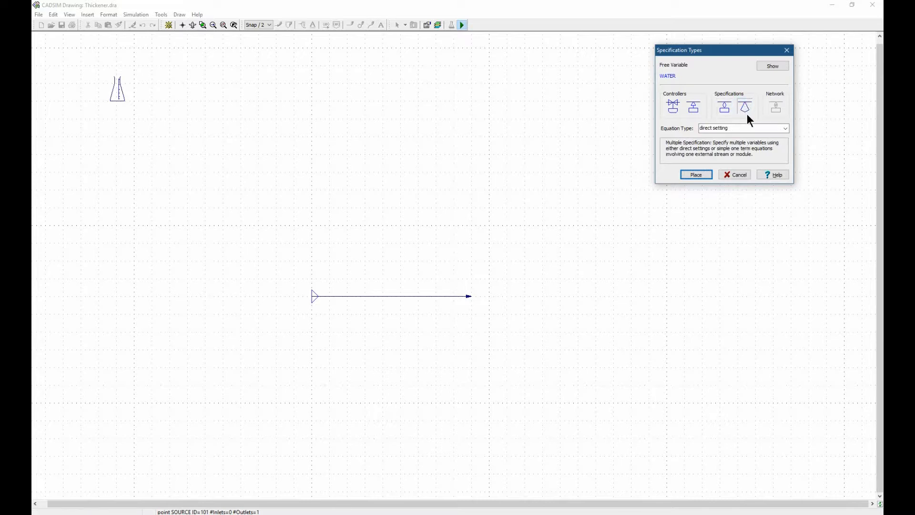
left_click(706, 127)
left_click(708, 143)
left_click(697, 174)
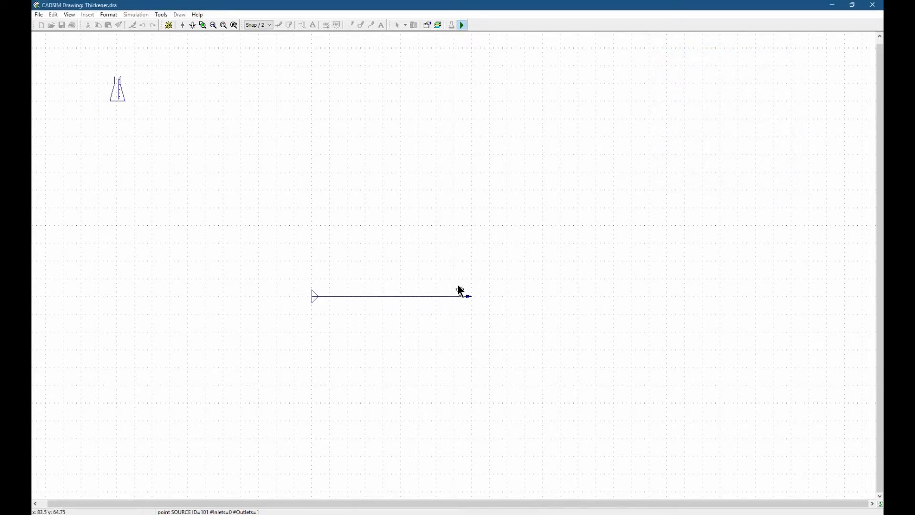
left_click(398, 289)
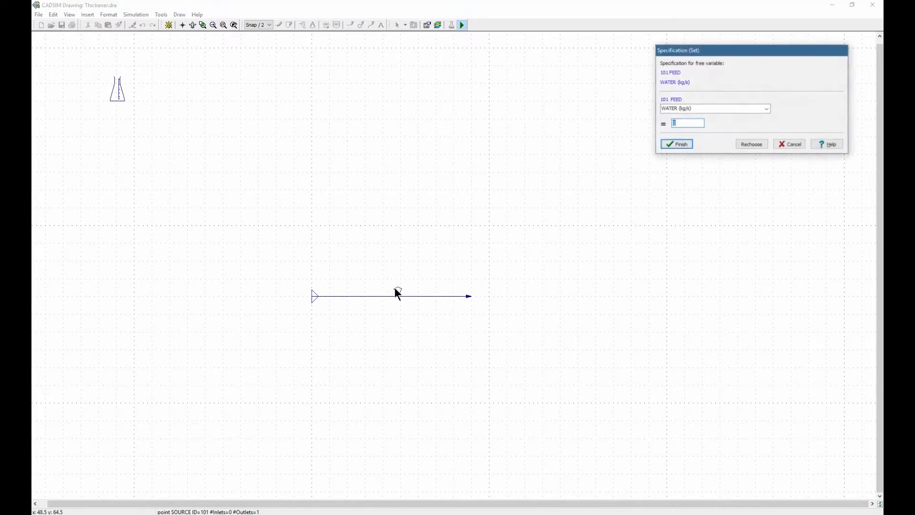
type("100")
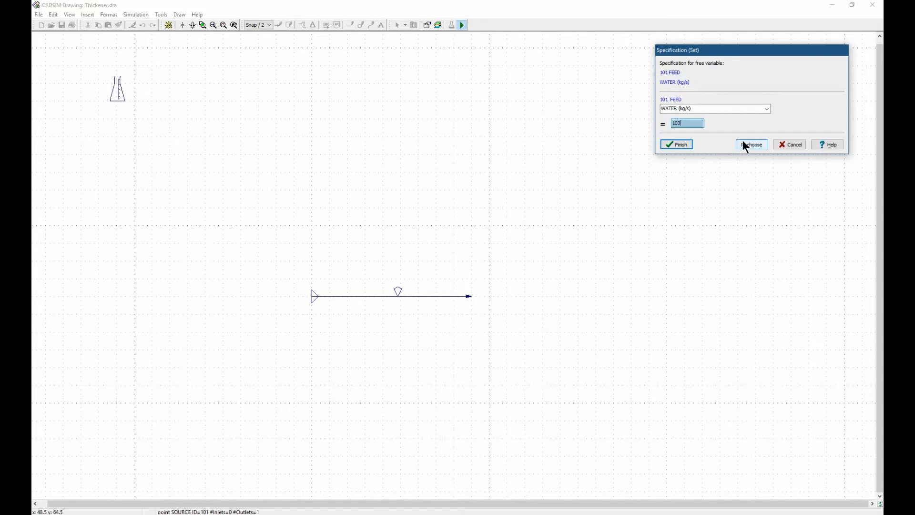
left_click(673, 141)
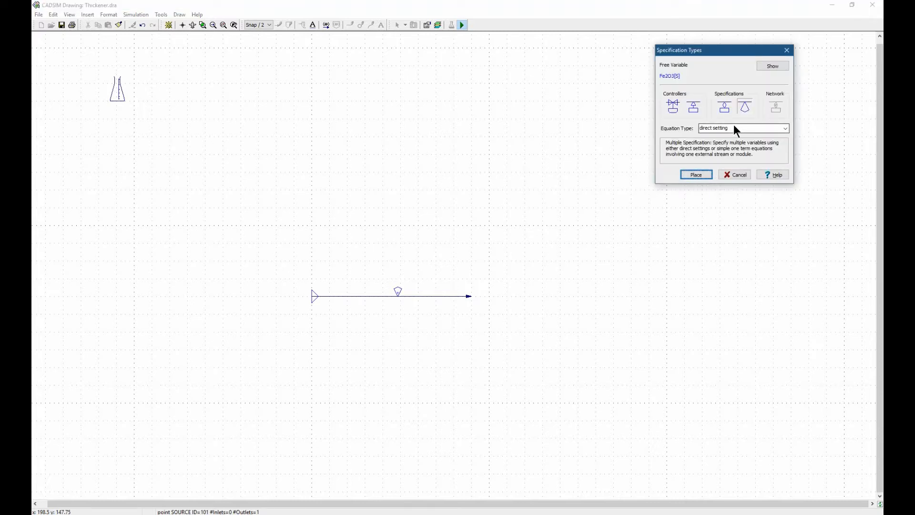
- Place a direct-setting multiple specification for Fe2O3[S] on the existing specification symbol above the feed line and set it to 10 kg/s
left_click(696, 174)
left_click(397, 280)
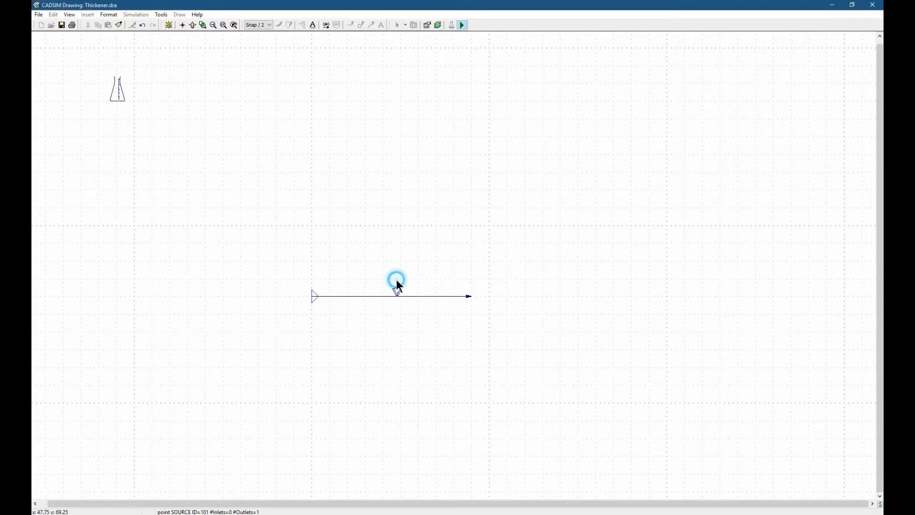
left_click(680, 123)
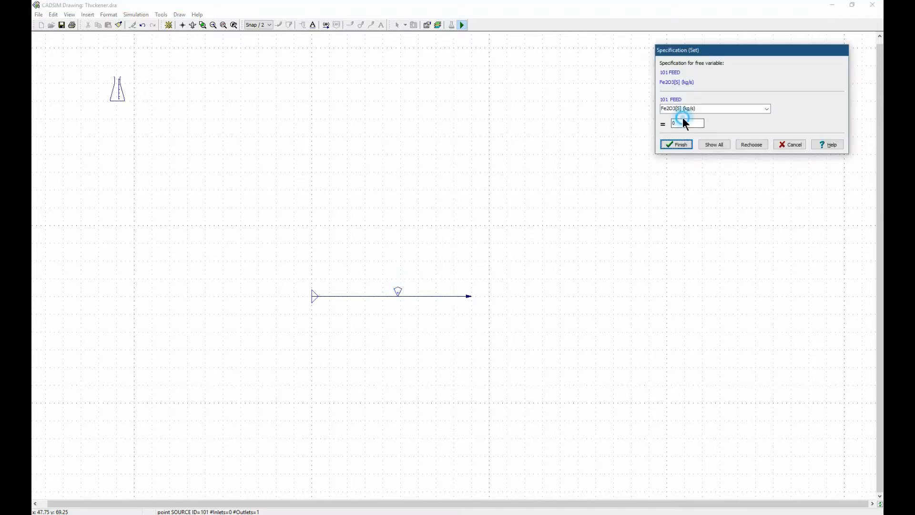
left_click(675, 146)
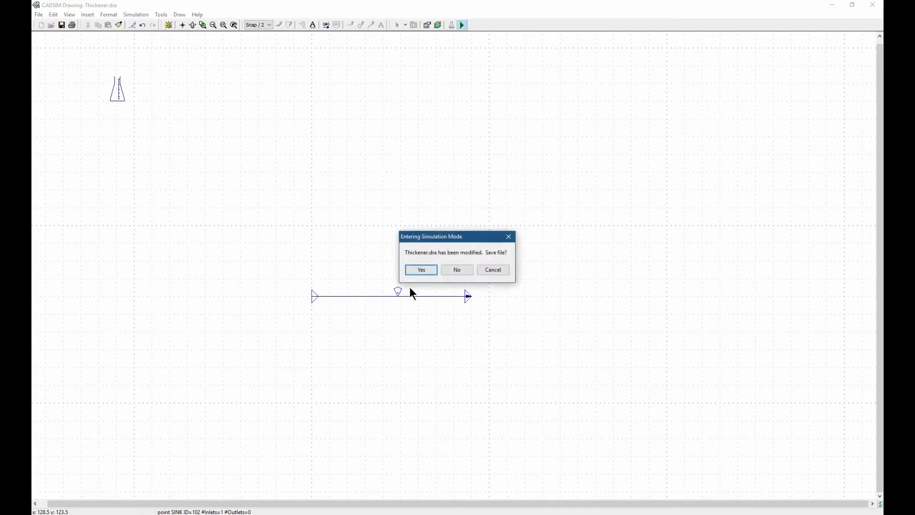
- Save the modified Thickener.dra on entering simulation mode and run the simulation
left_click(419, 270)
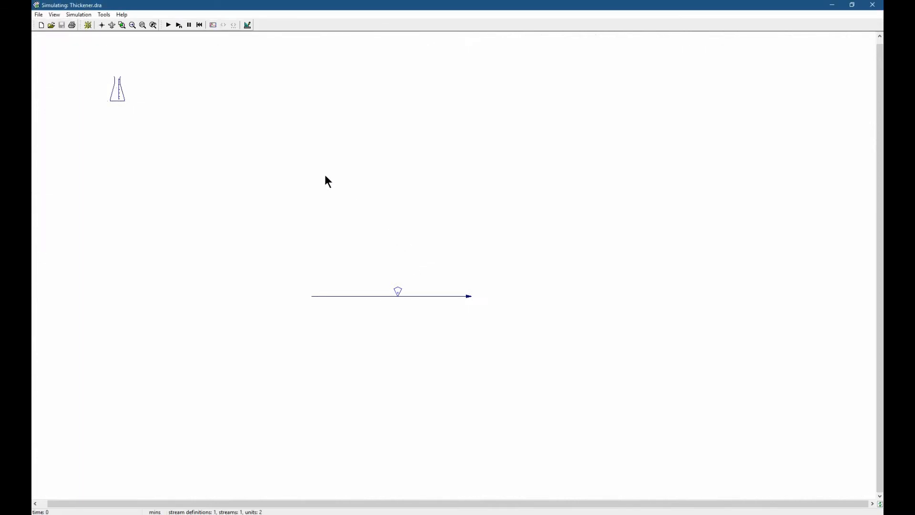
left_click(168, 26)
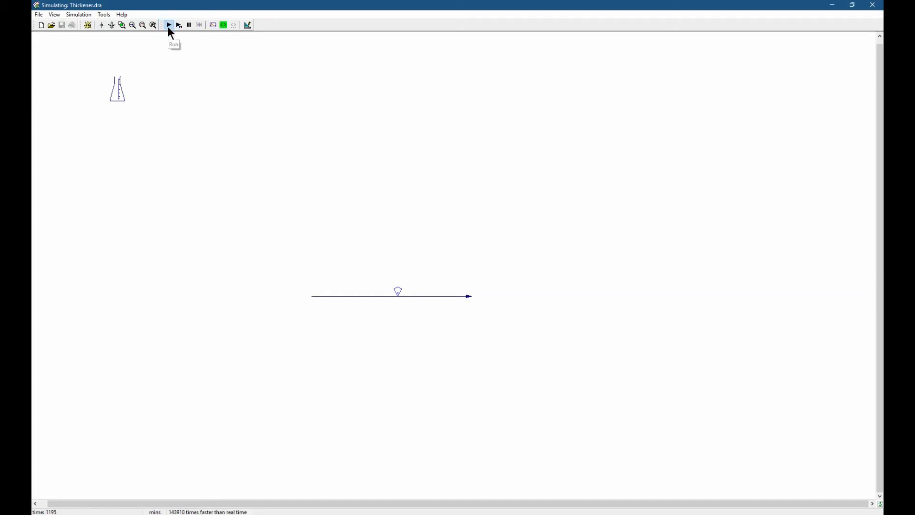
- Inspect the simulated values of the feed stream variables while the simulation runs and close the readout
left_click(419, 295)
double_click(419, 295)
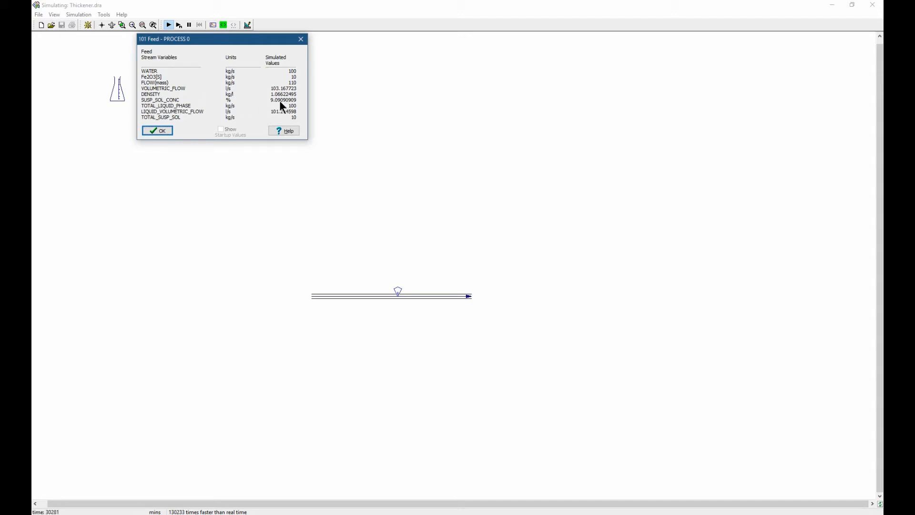
left_click(166, 128)
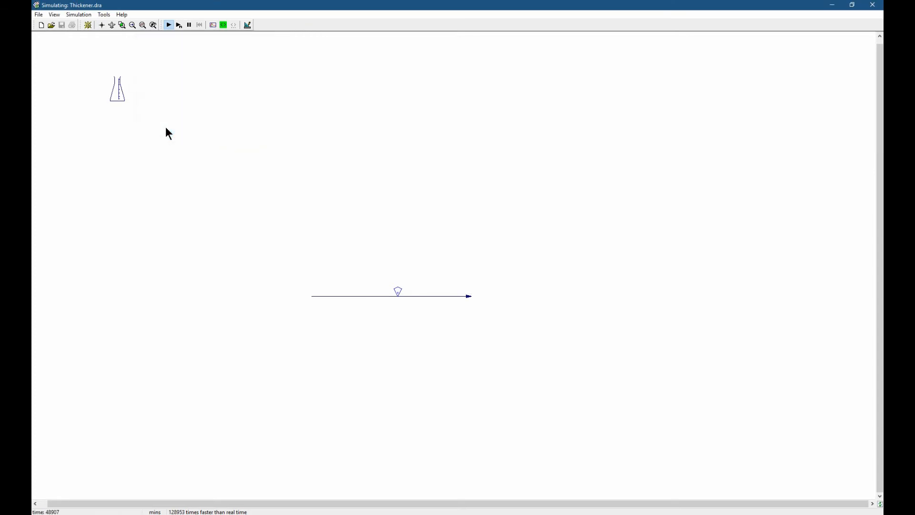
- Return to drawing mode and save the drawing changes to Thickener.dra
left_click(247, 26)
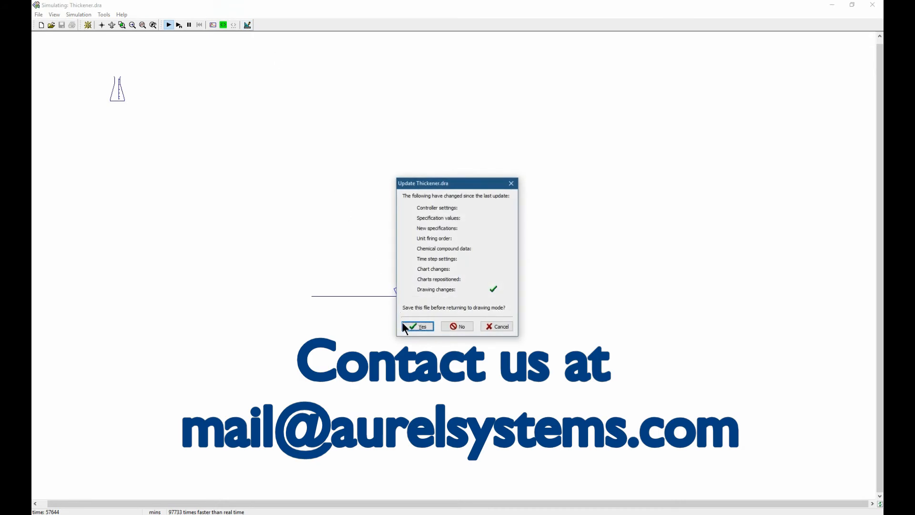
left_click(406, 328)
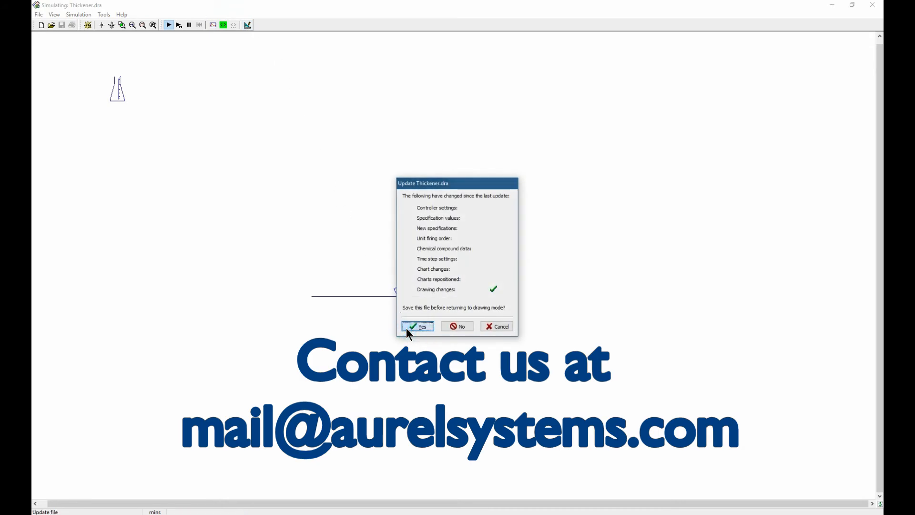